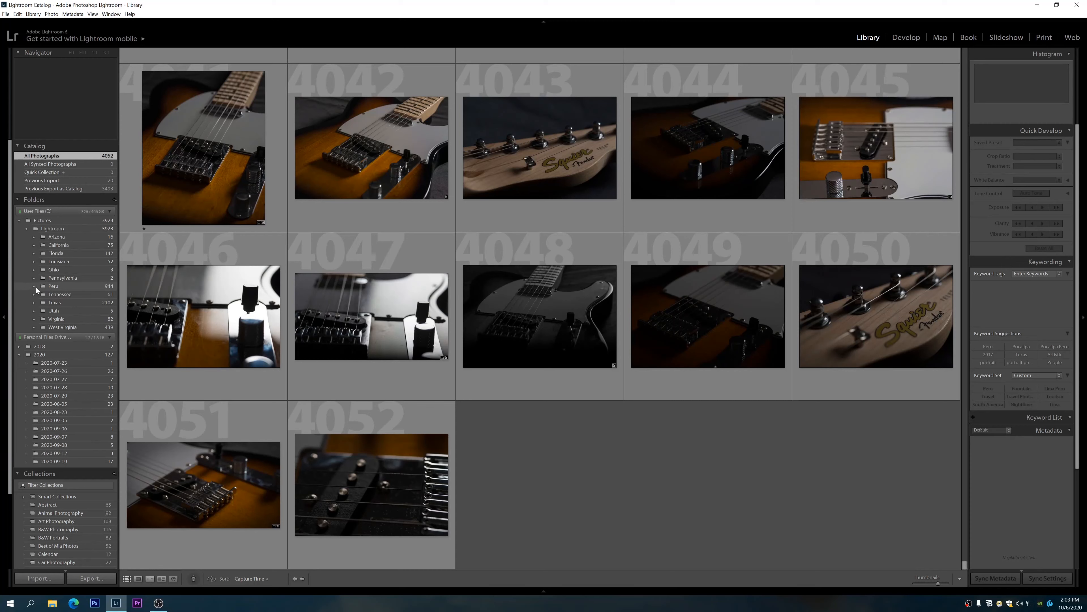
- Expand the Peru folder and its Pucallpa Peru subfolder, and widen the folder list so the full subfolder names fit
left_click(33, 285)
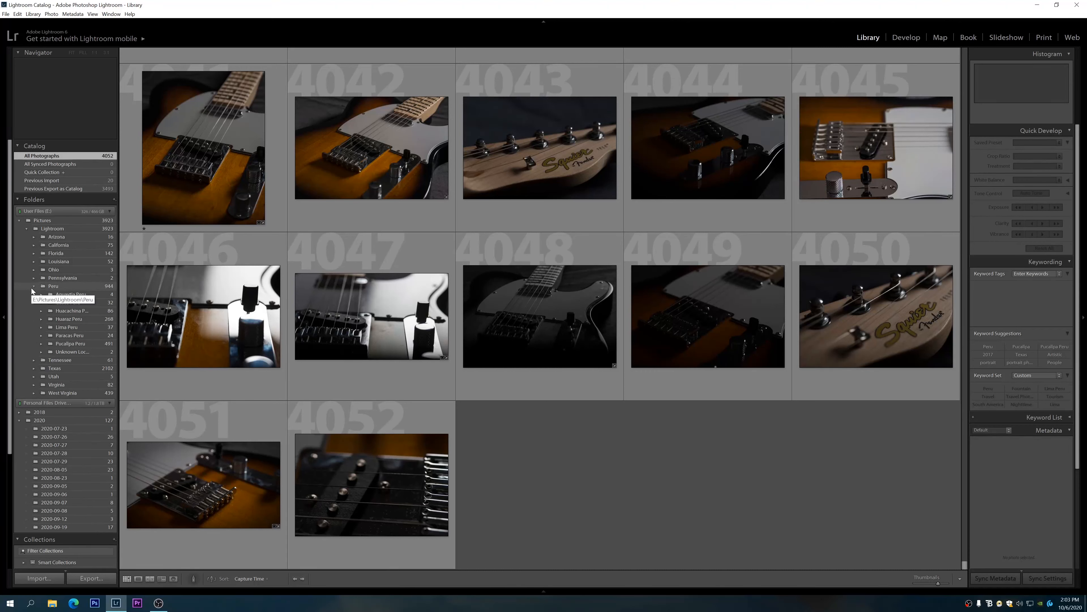
left_click(41, 344)
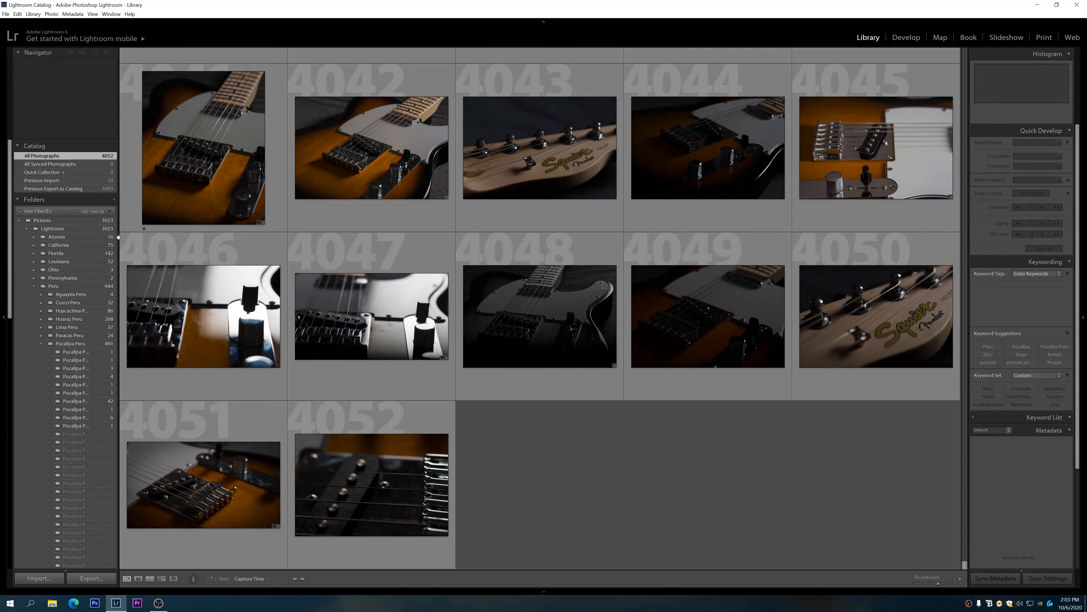
left_click_drag(118, 236, 202, 238)
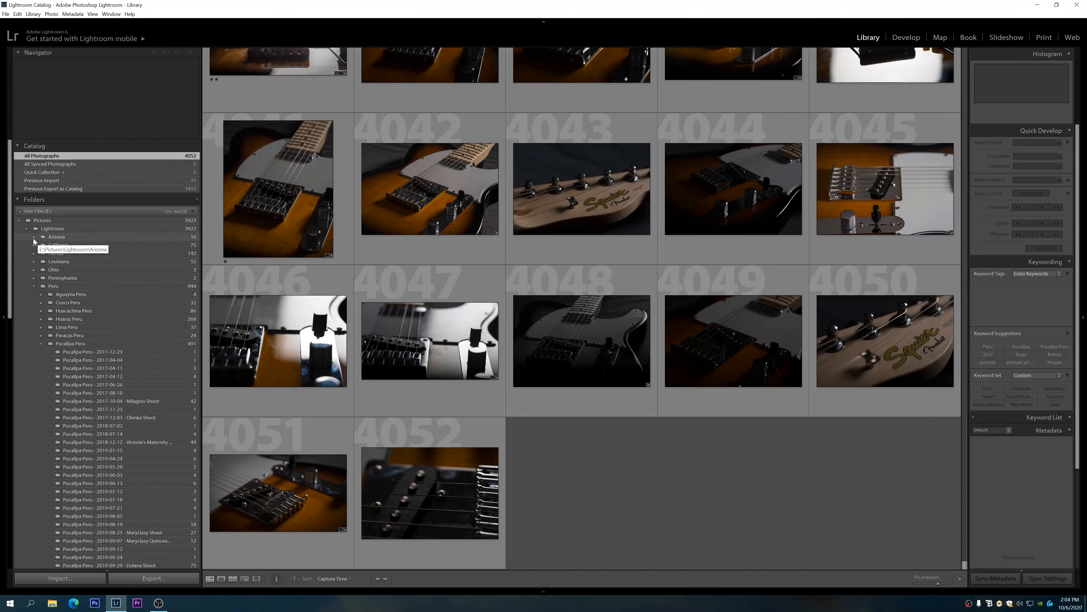
- Expand Florida and Florida Keys Florida, and view the photos in the Key West Florida - 2017-05-15 and 2017-05-16 folders
left_click(33, 253)
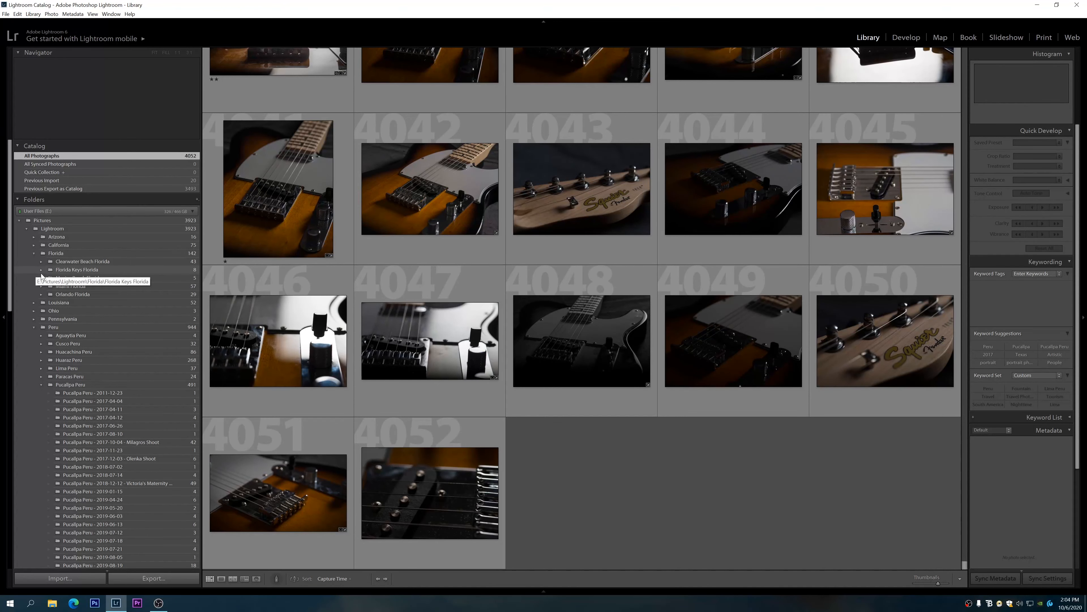
left_click(40, 270)
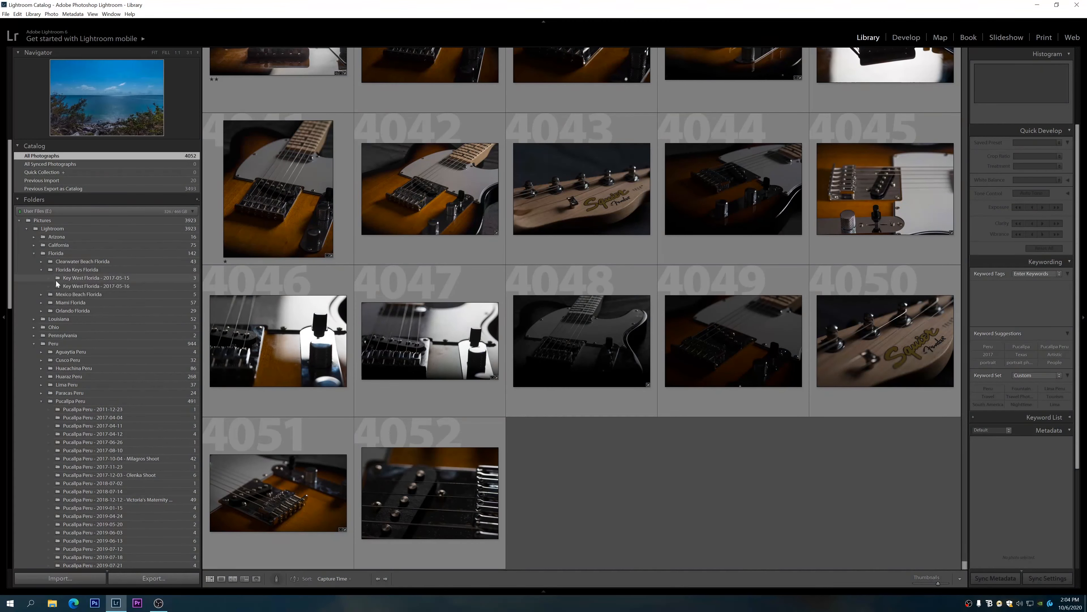
left_click(72, 279)
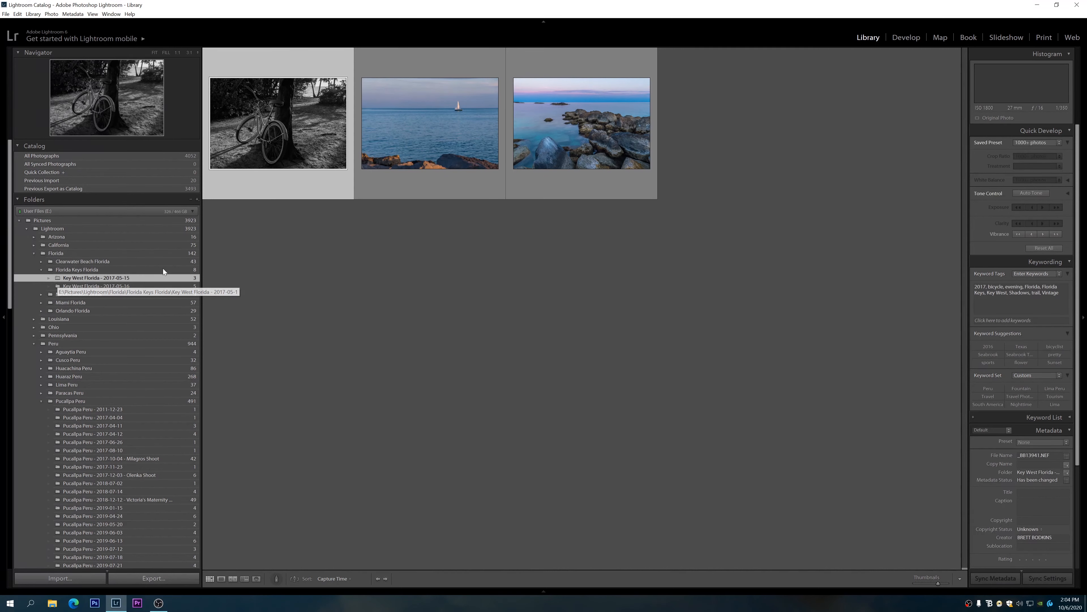
left_click(113, 286)
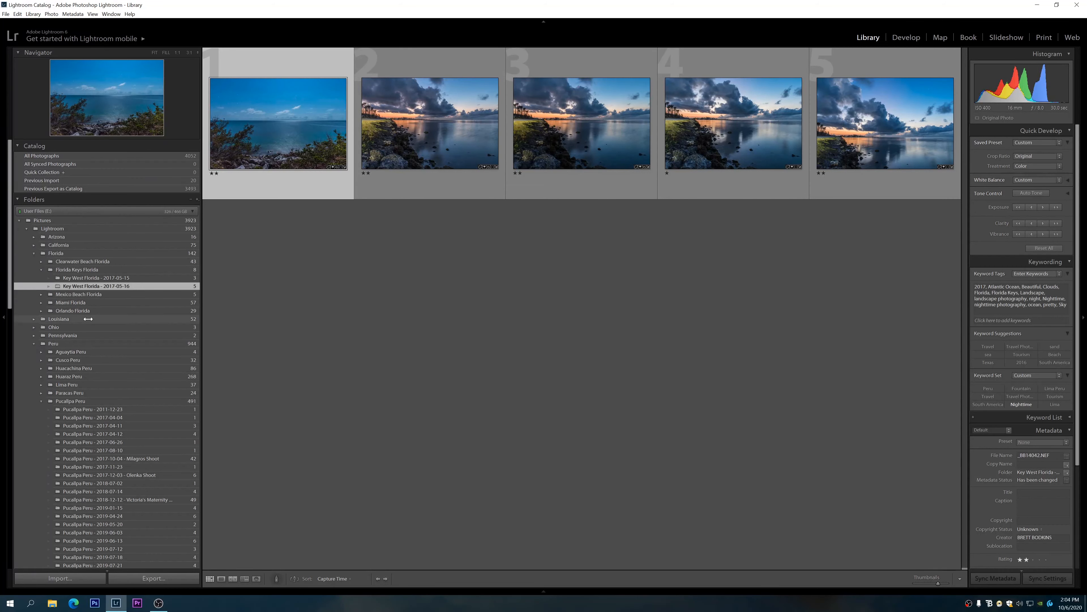
- Collapse the Florida Keys Florida, Florida and Peru folders in the folder list
left_click(40, 269)
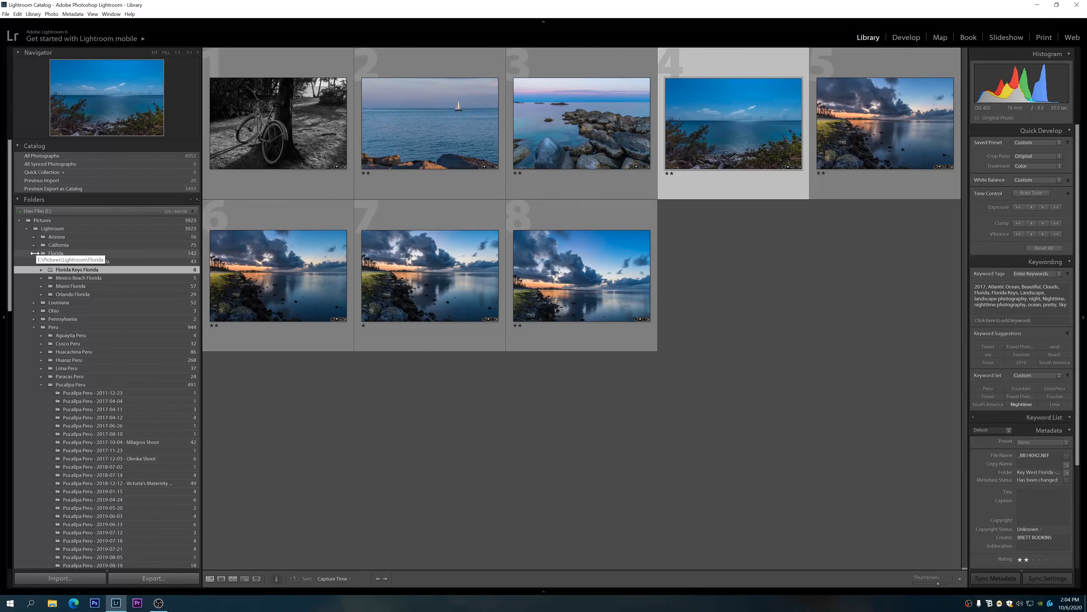
left_click(34, 253)
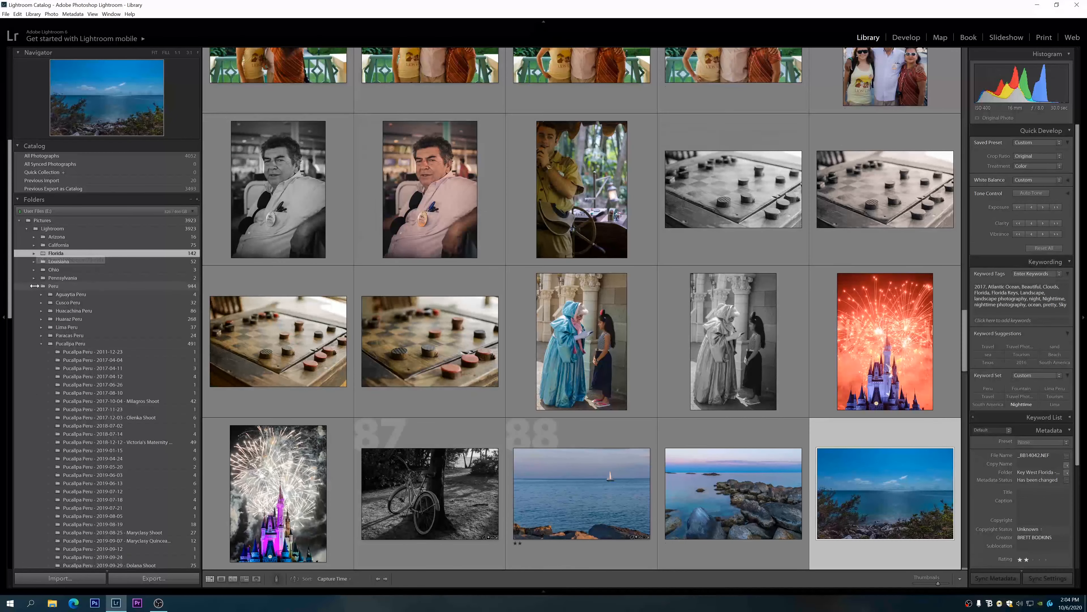
left_click(34, 286)
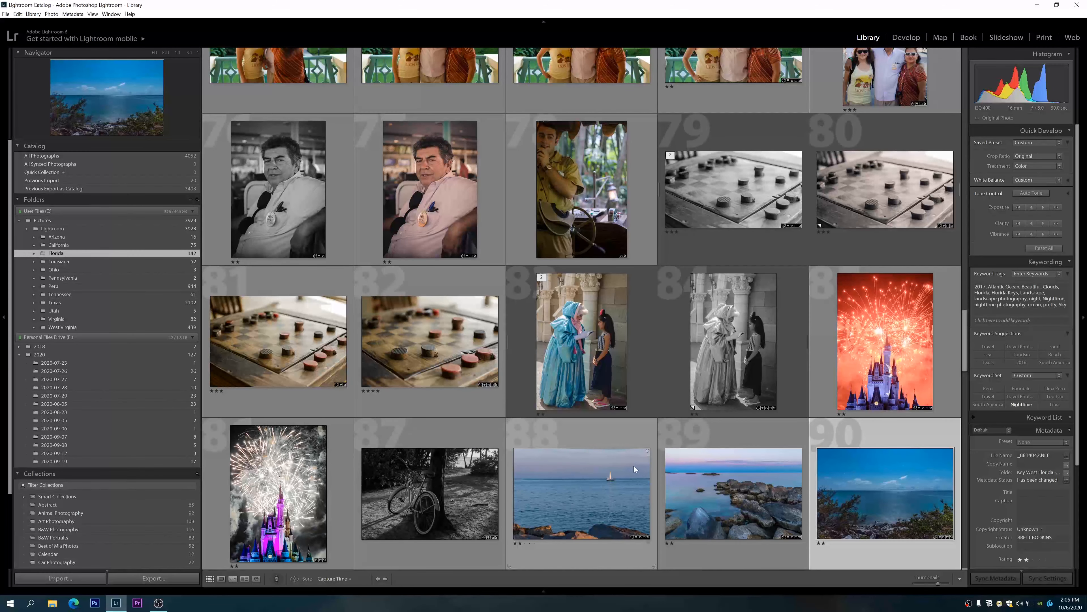
- Add the keywords Laguna Paron and South America to photo 2717, the turquoise lake shot in All Photographs
scroll(633, 466, "down", 5)
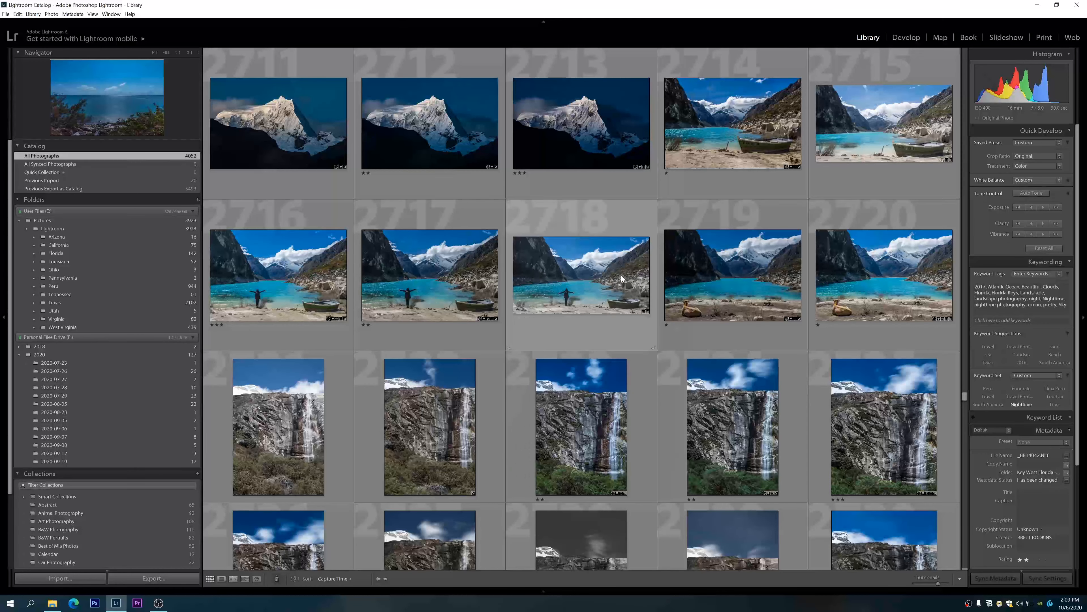
left_click(445, 292)
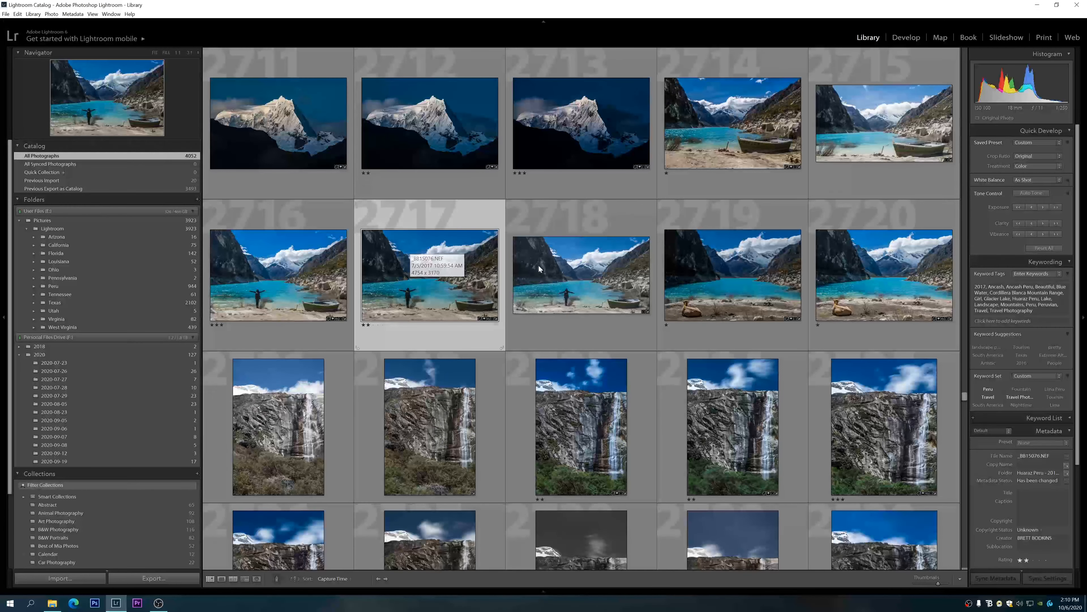
left_click(1003, 324)
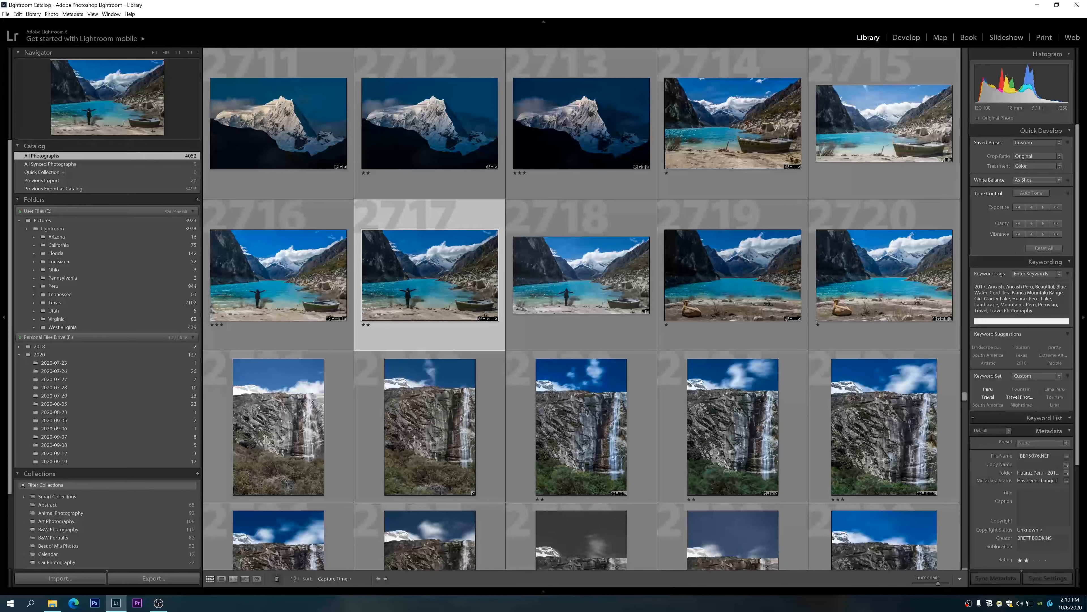
type("Laguna 69")
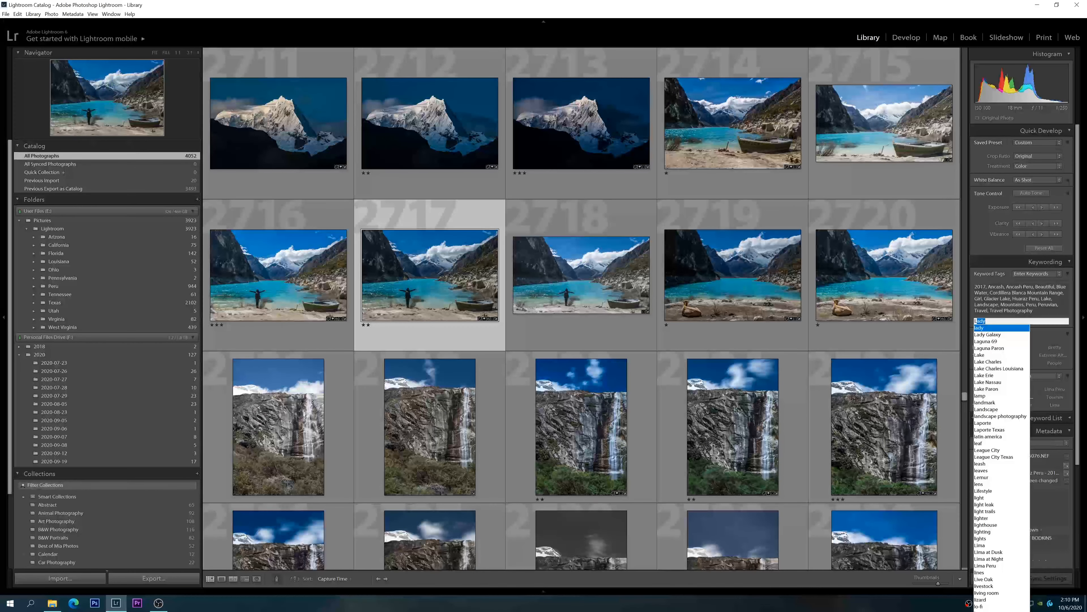
key("BackSpace")
key("BackSpace")
key("BackSpace")
key("BackSpace")
key("BackSpace")
key("BackSpace")
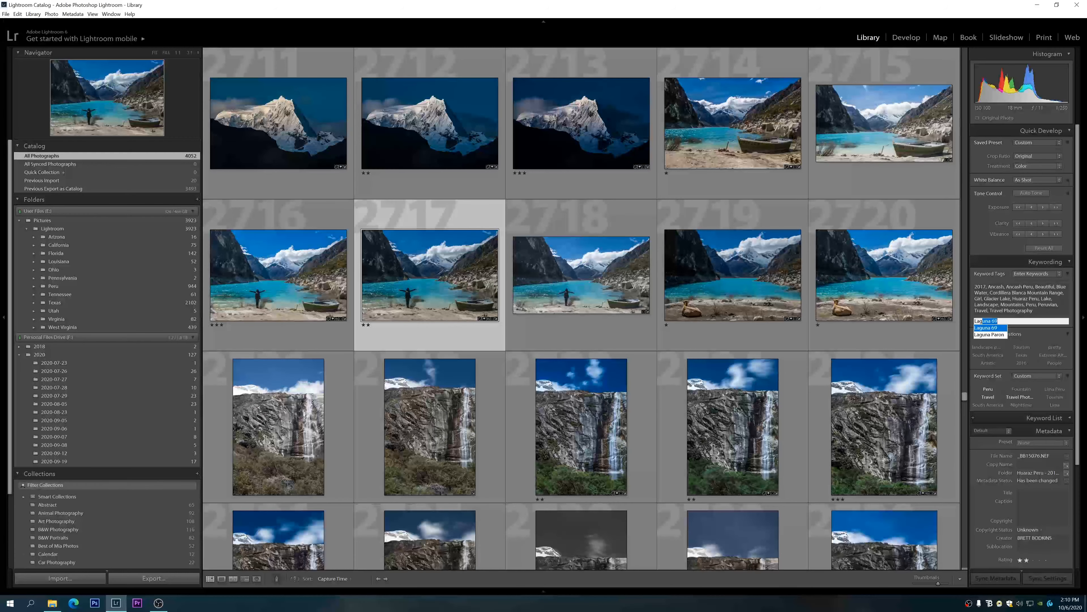
type("una Paron")
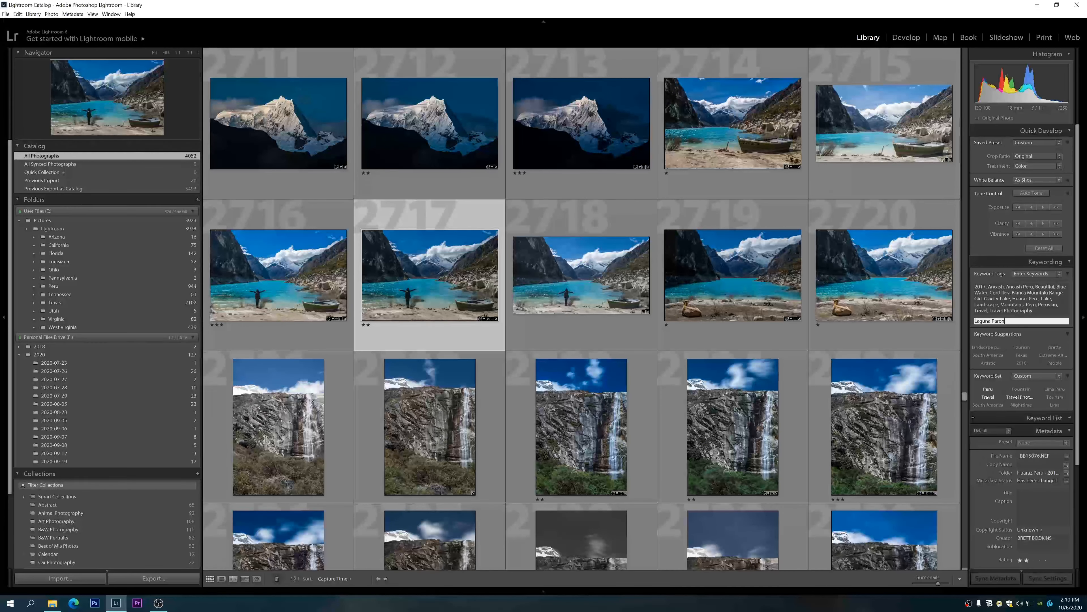
key("Return")
left_click(996, 354)
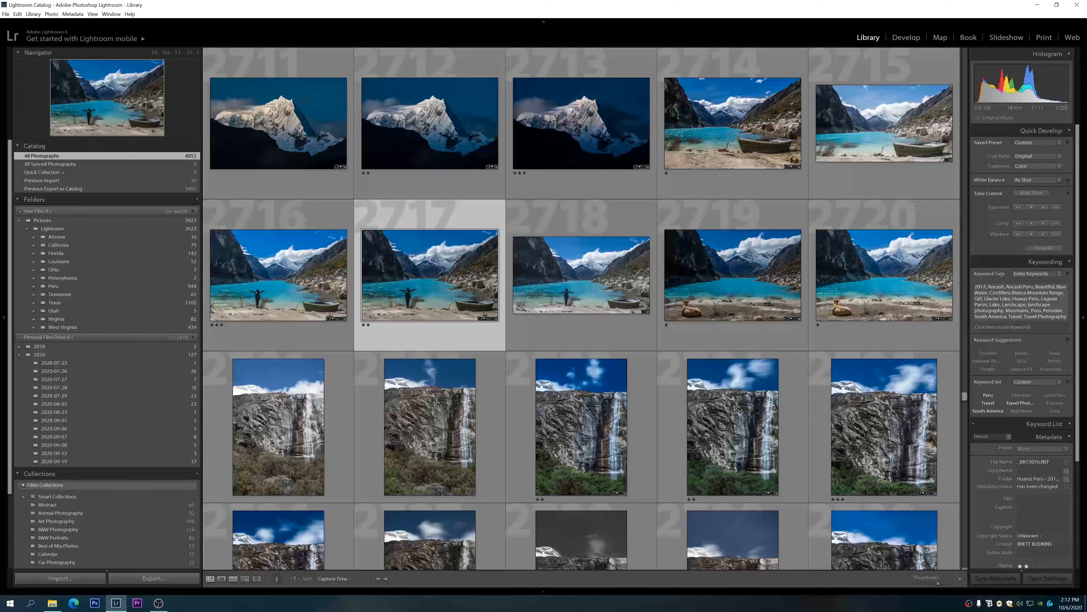
- Show the Library Filter bar above the photo grid and check its Show Filter Bar command
key("backslash")
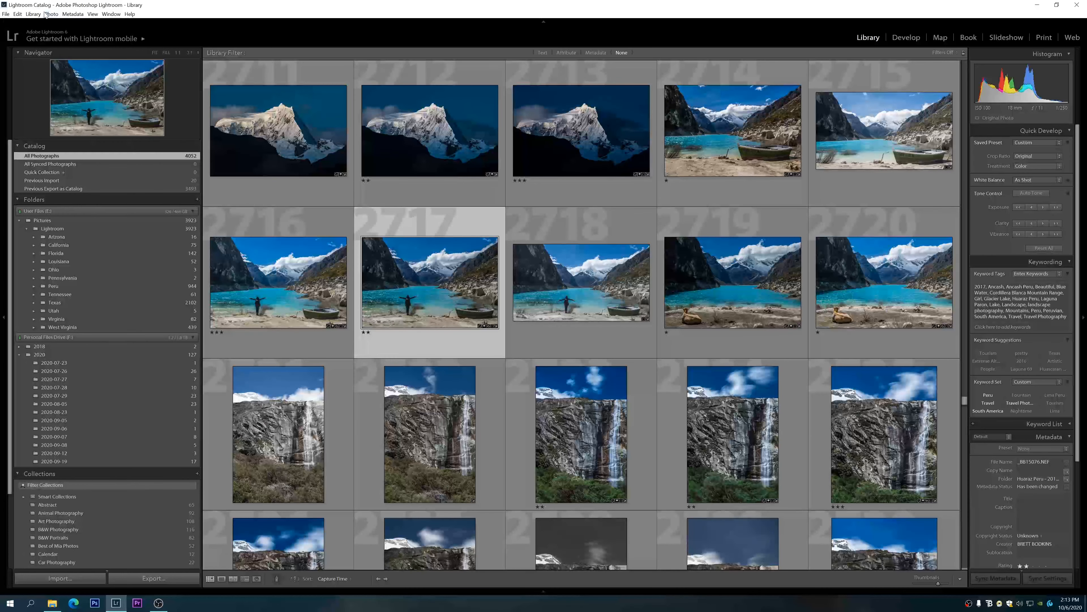
left_click(50, 14)
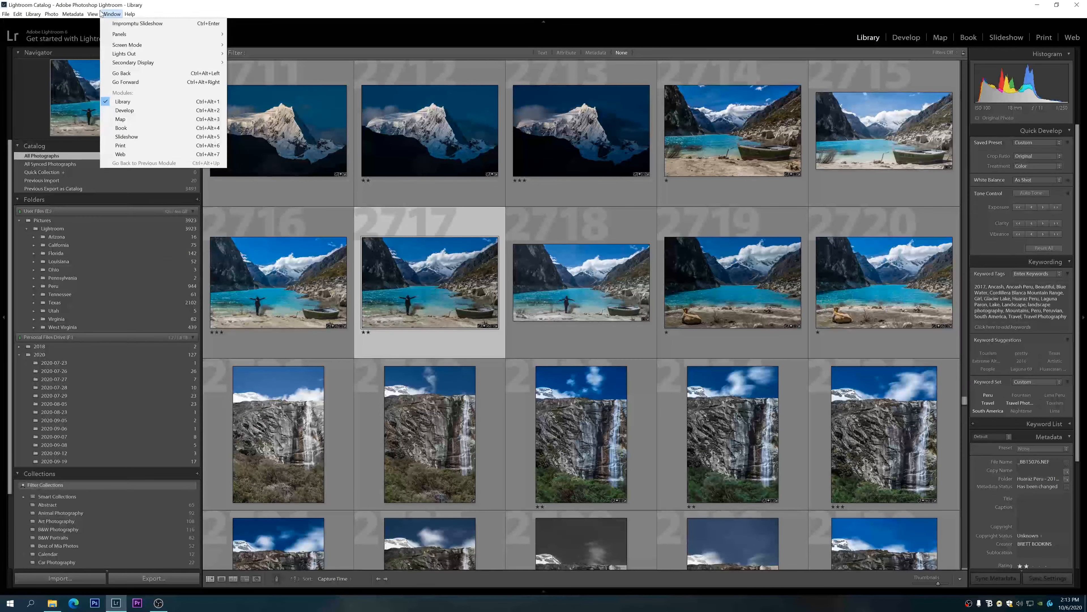
mouse_move(93, 14)
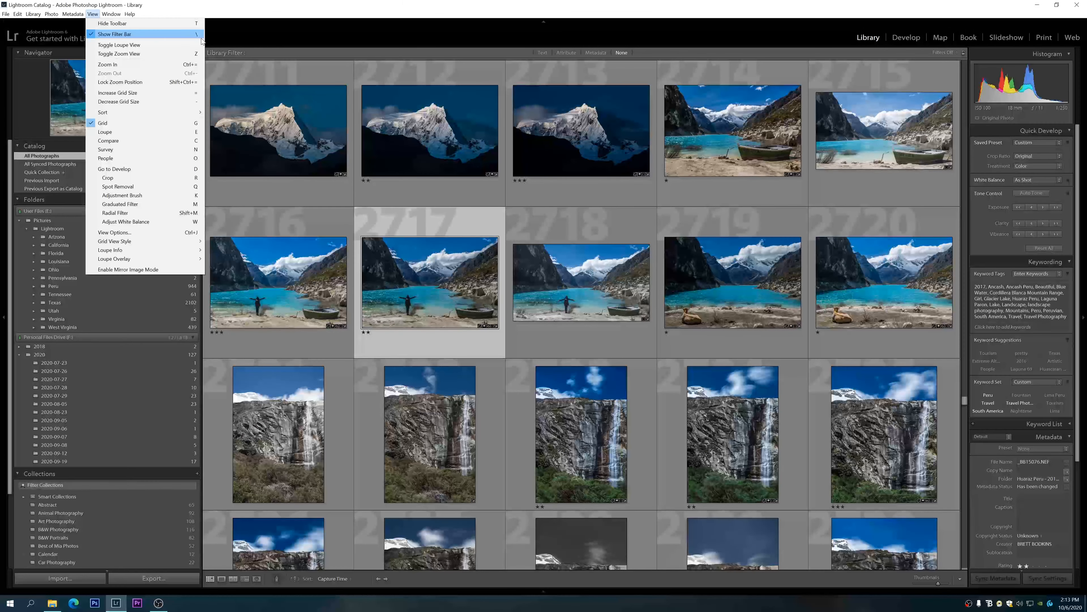
left_click(622, 32)
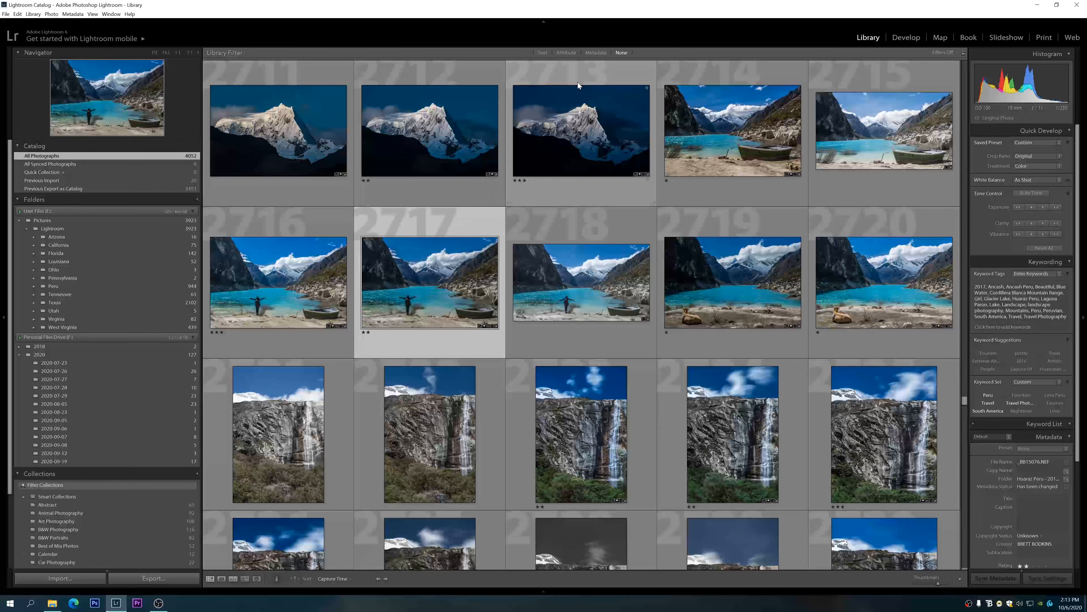
- Look through the Attribute filter options and the Metadata filter, including its list of lenses
left_click(565, 53)
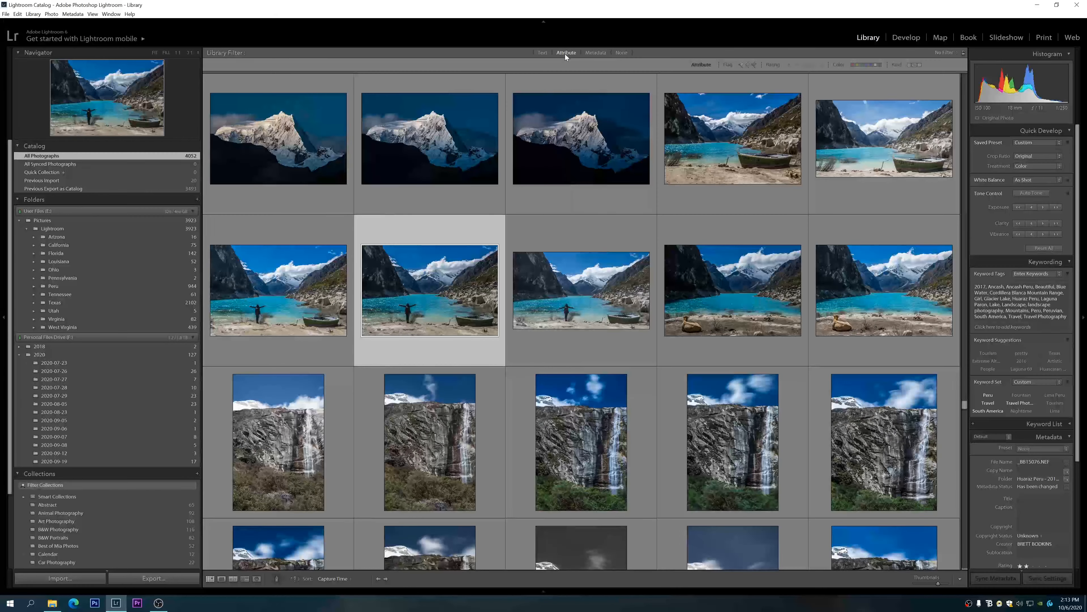
left_click(596, 54)
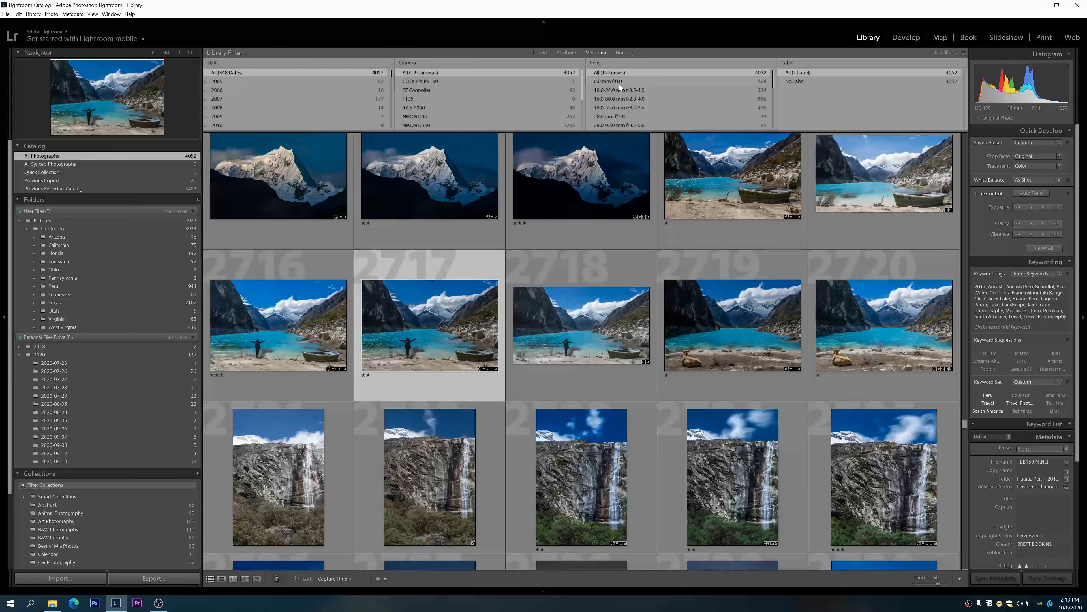
scroll(668, 112, "down", 5)
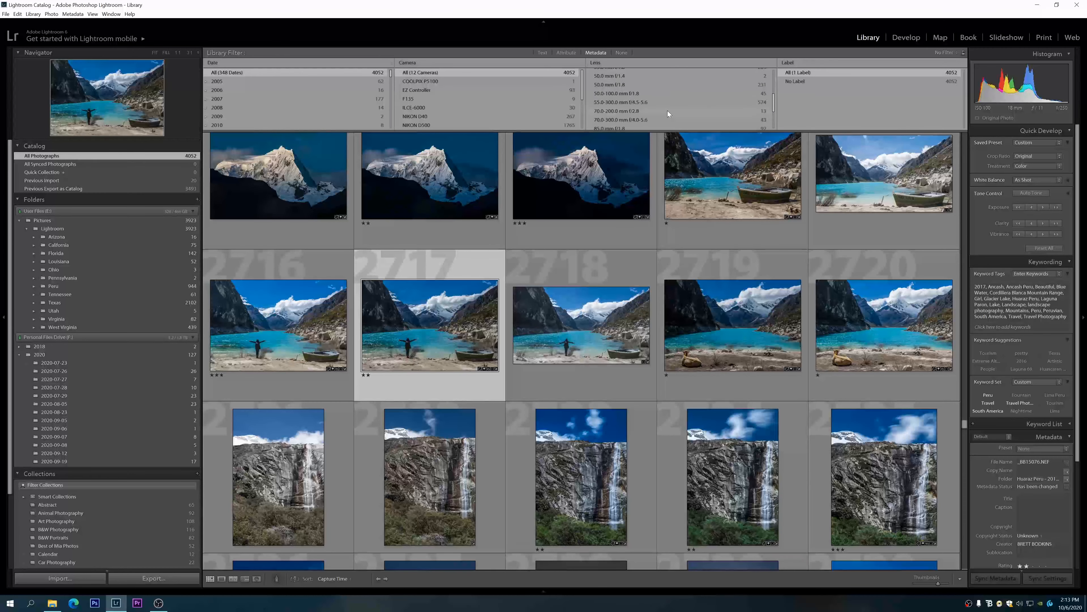
scroll(655, 114, "down", 2)
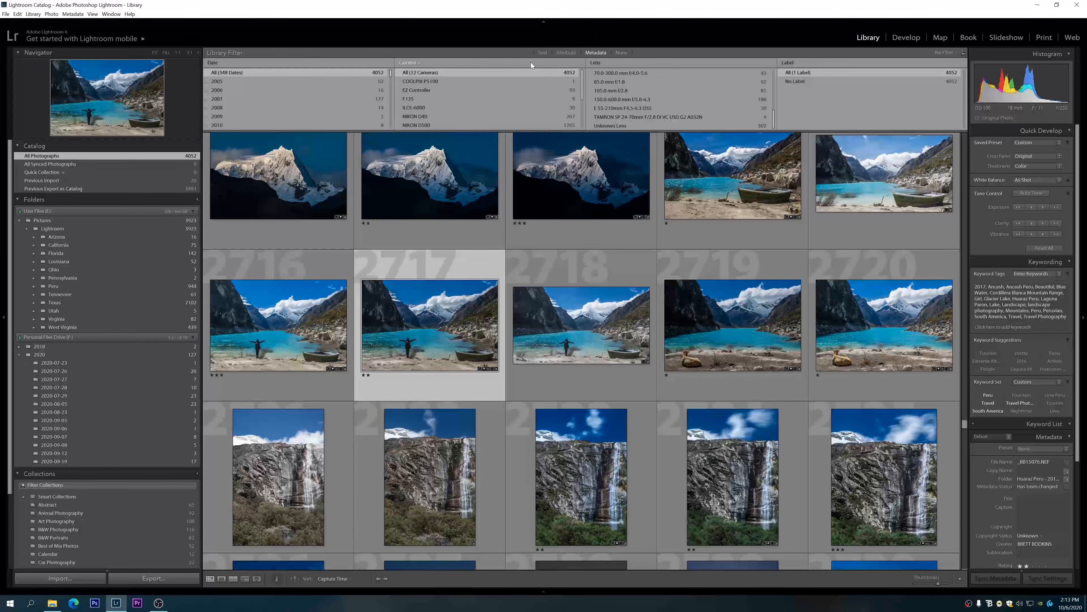
- Filter the library by the text "animal" in any searchable field and browse the matching photos
left_click(544, 52)
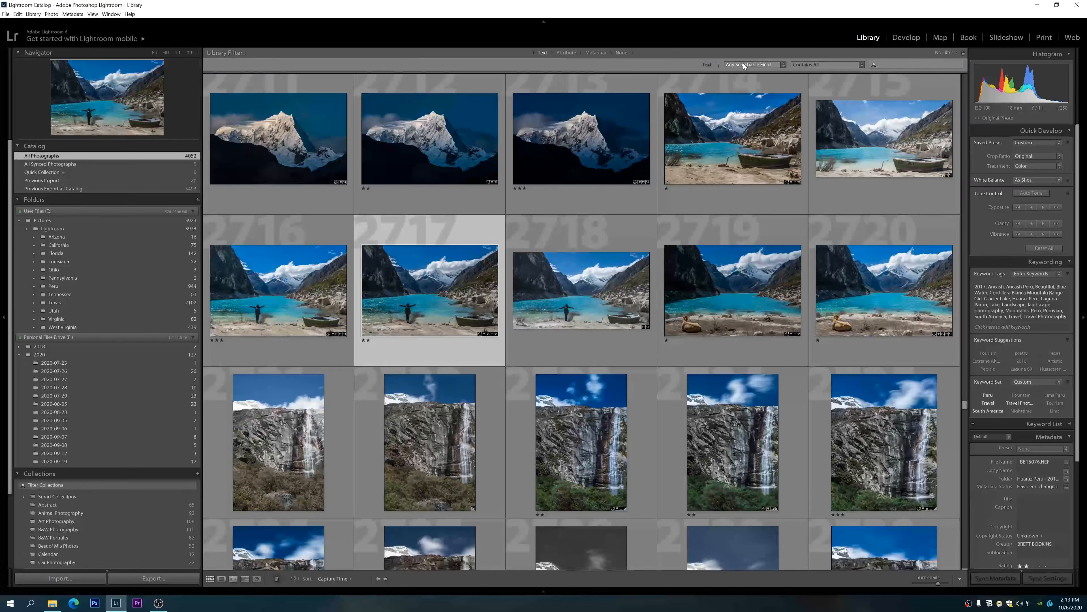
left_click(899, 65)
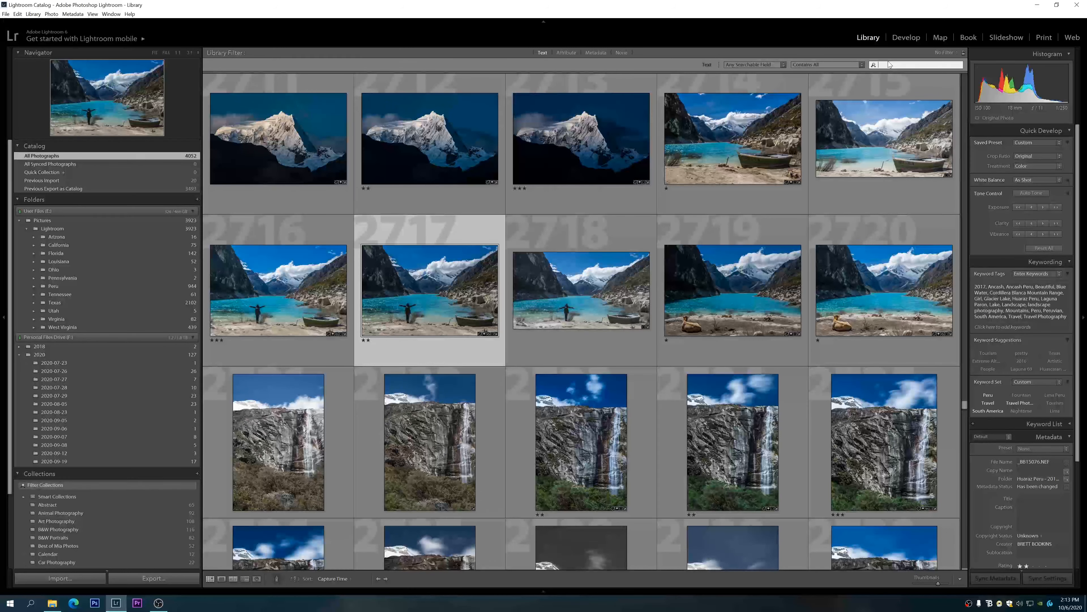
type("animal")
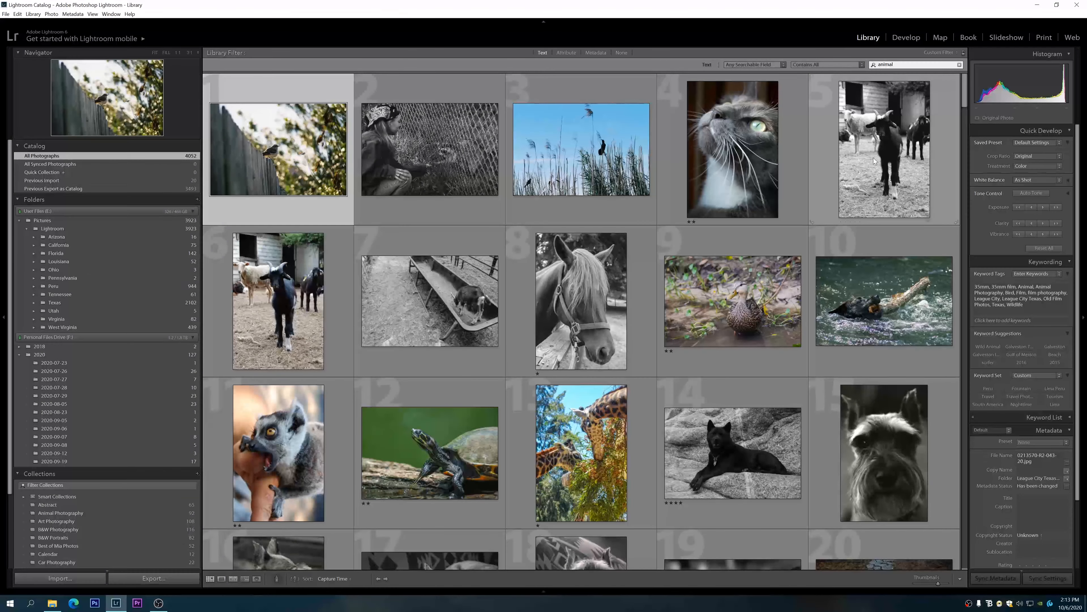
scroll(697, 311, "down", 5)
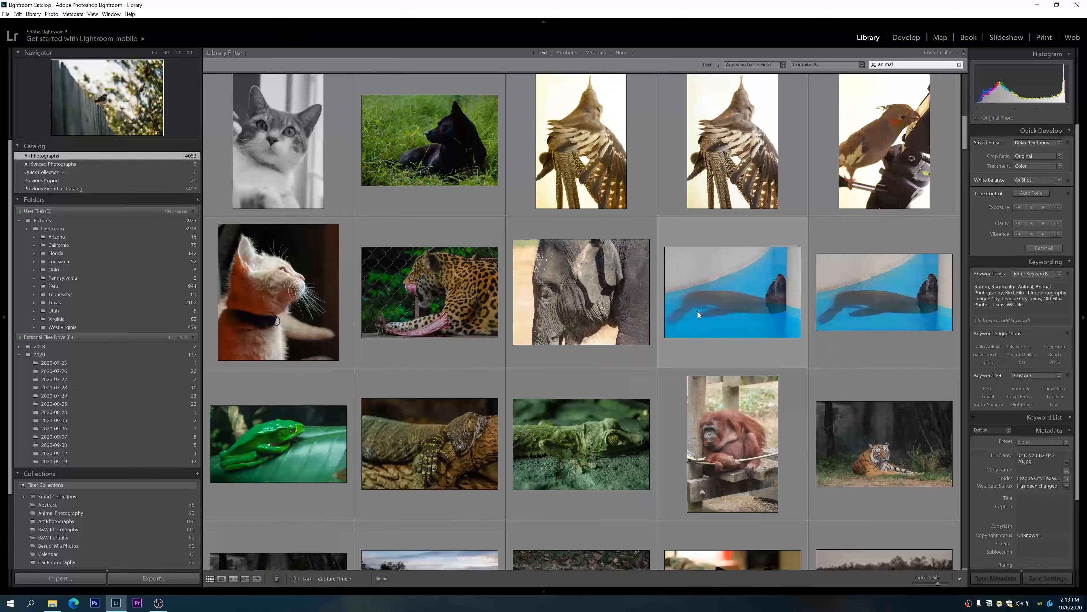
scroll(698, 318, "down", 3)
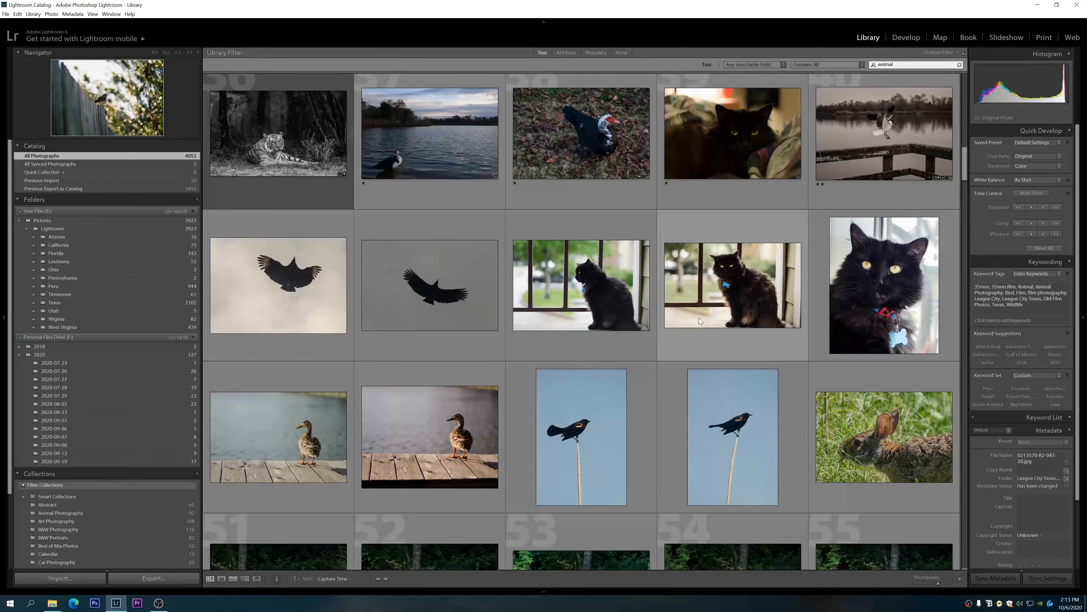
scroll(699, 317, "up", 3)
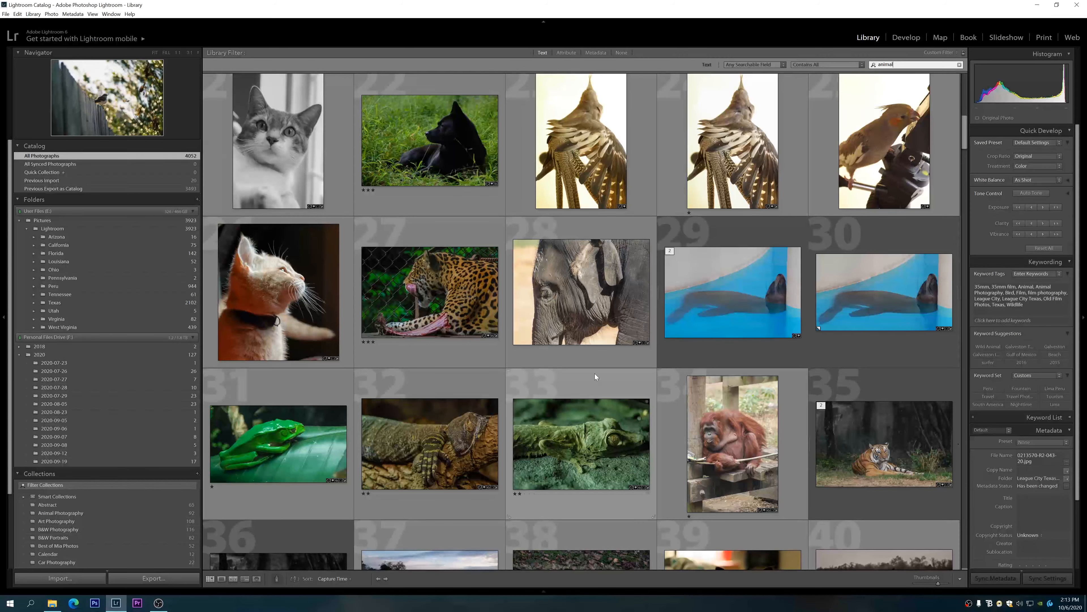
scroll(595, 373, "up", 3)
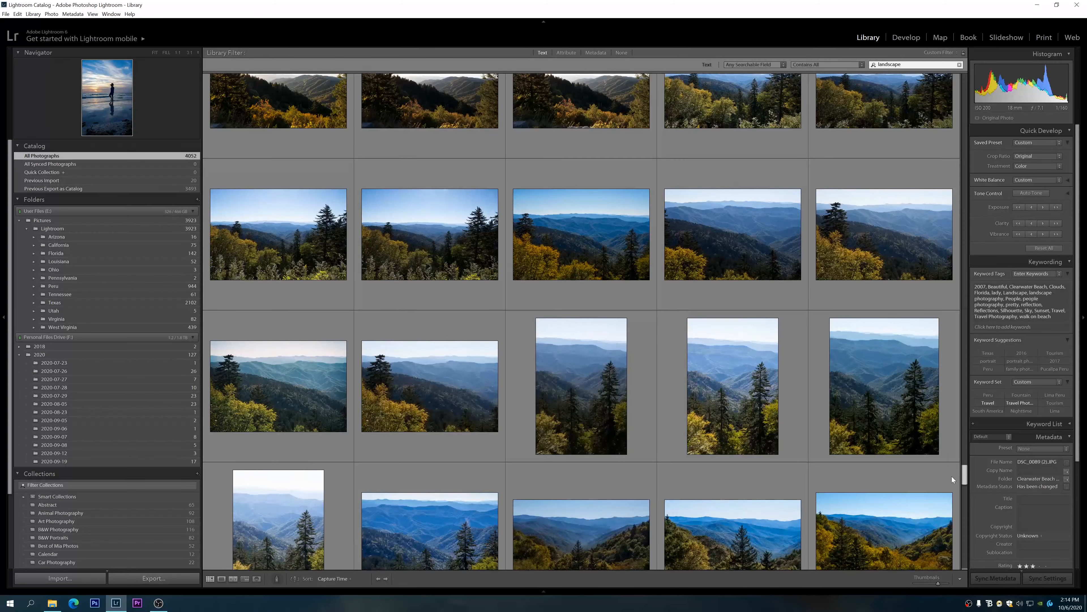
- Browse through the photos matching the text filter "landscape"
left_click_drag(951, 476, 939, 546)
scroll(925, 513, "down", 2)
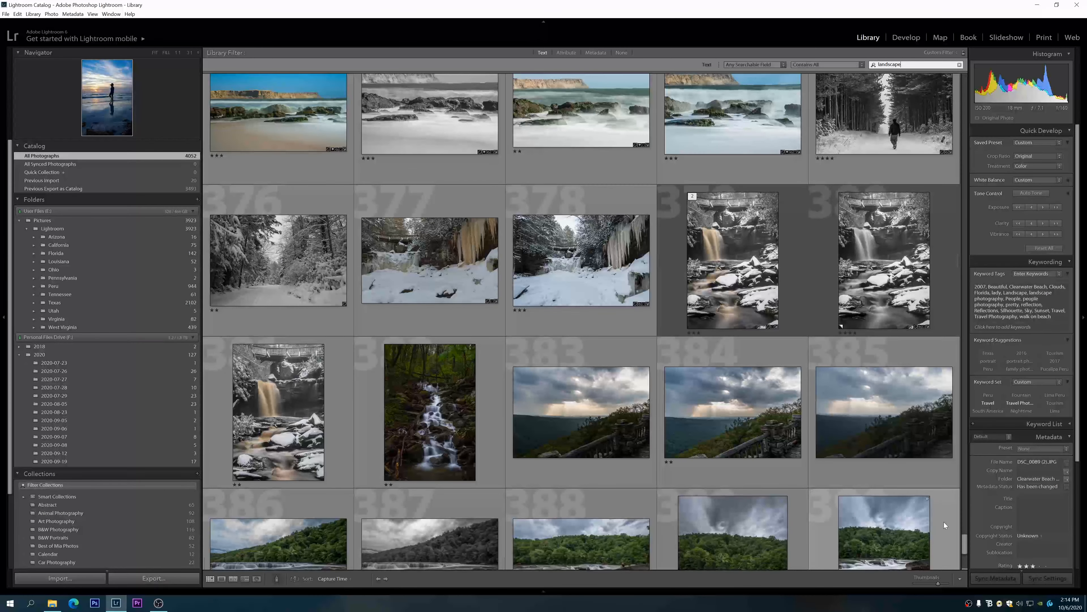
left_click_drag(967, 542, 957, 520)
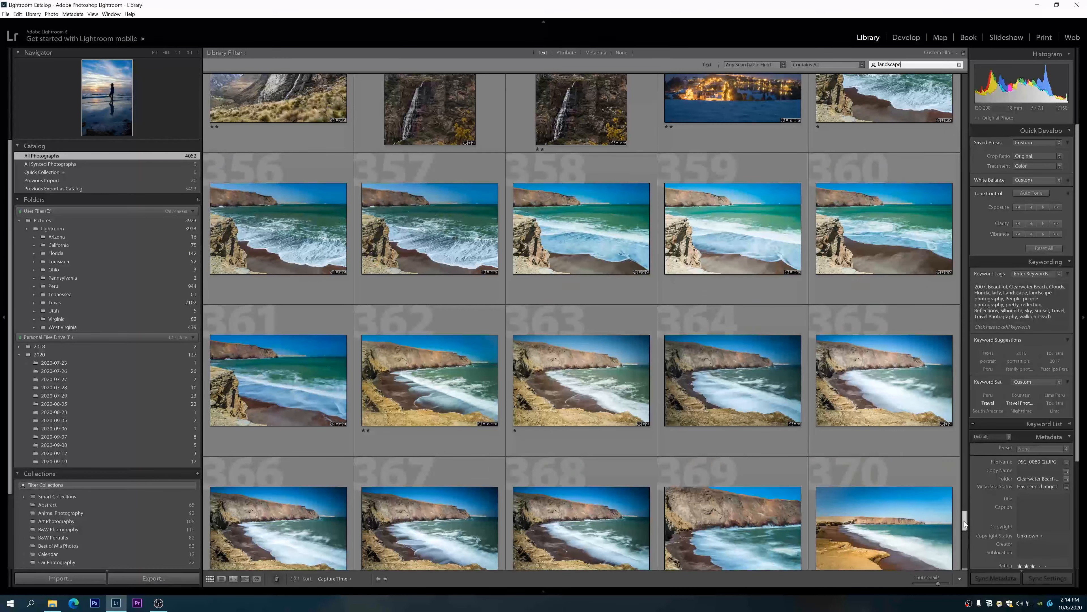
left_click_drag(964, 521, 960, 501)
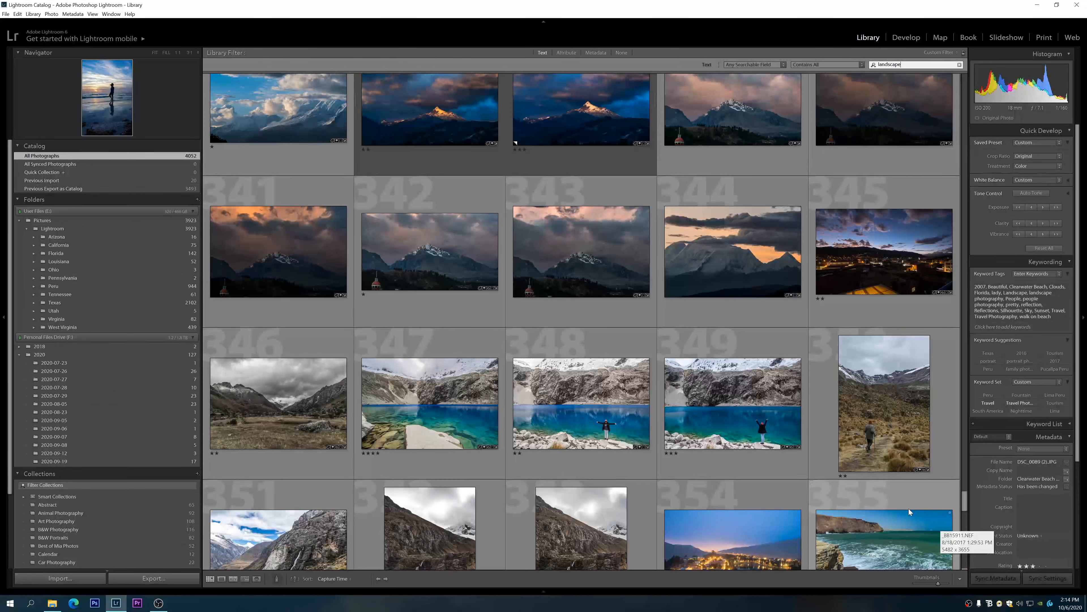
- Browse the photos in the Art Photography collection and open the B&W Photography collection
scroll(909, 508, "down", 3)
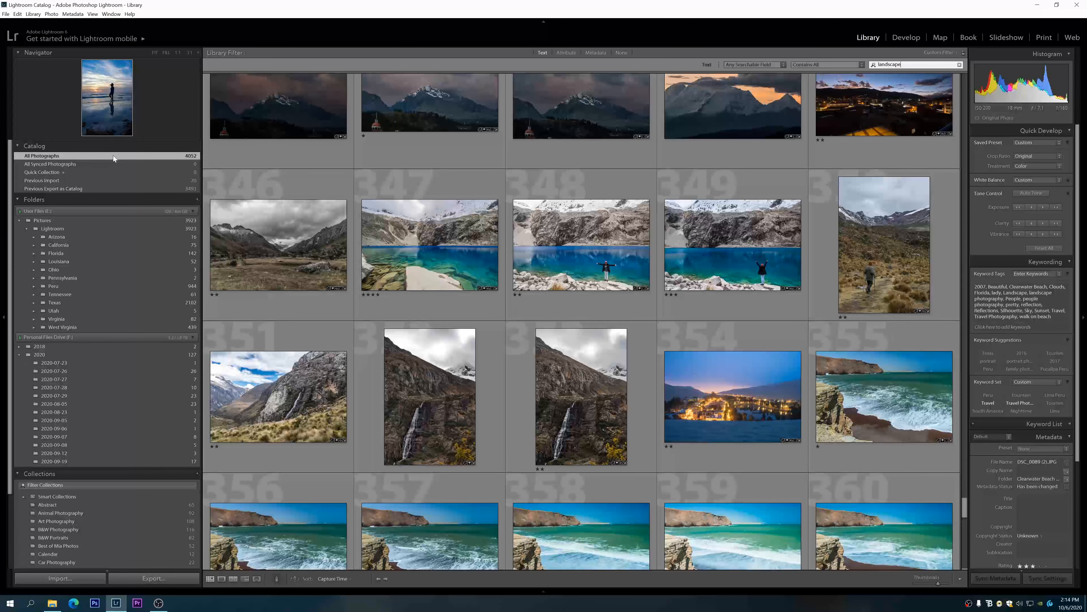
scroll(81, 413, "down", 3)
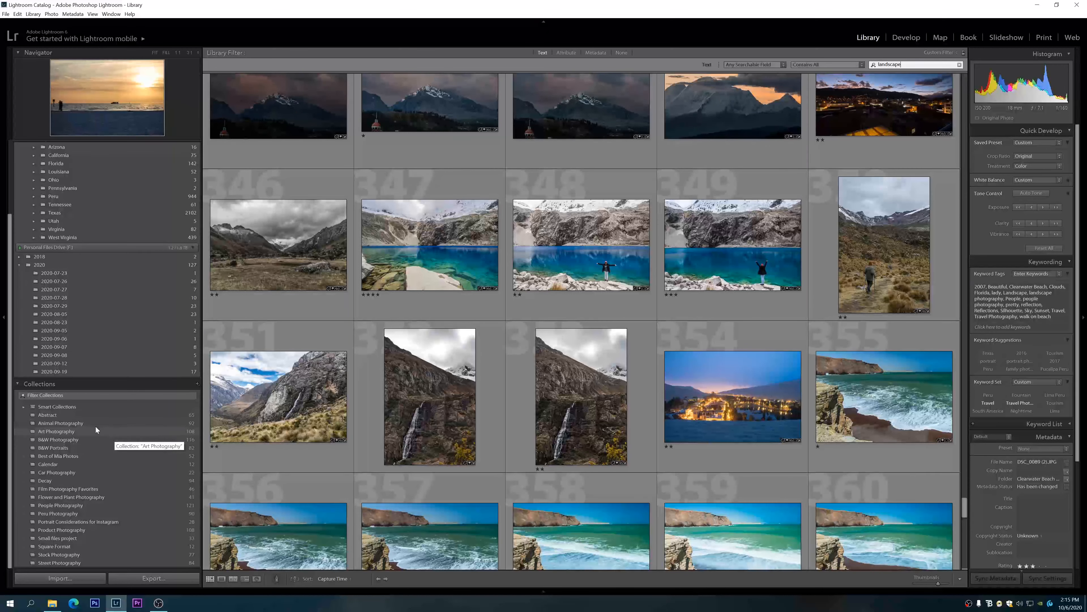
left_click(54, 432)
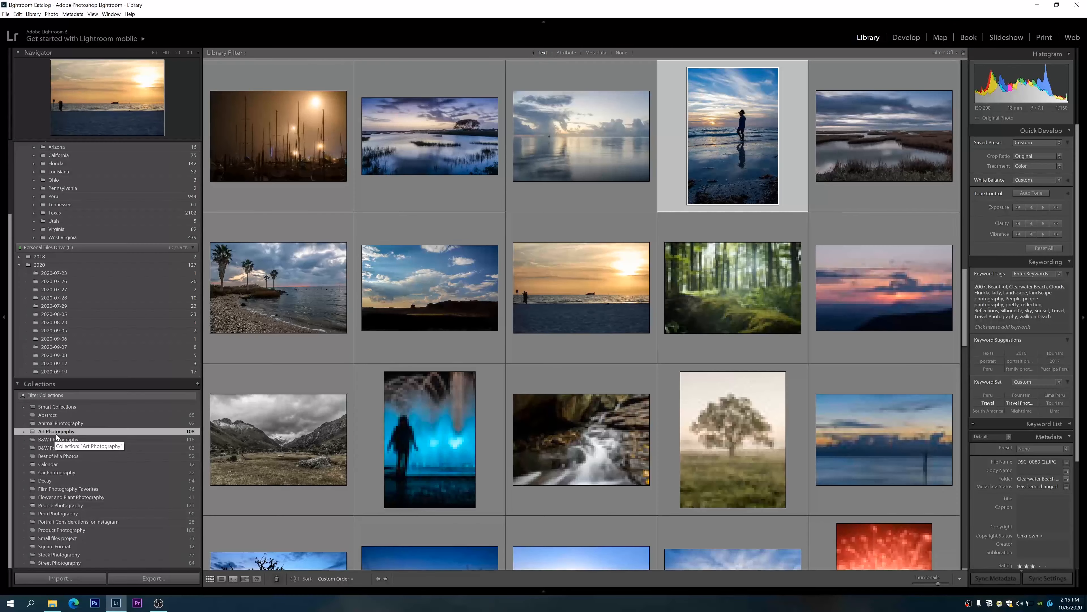
scroll(383, 396, "down", 3)
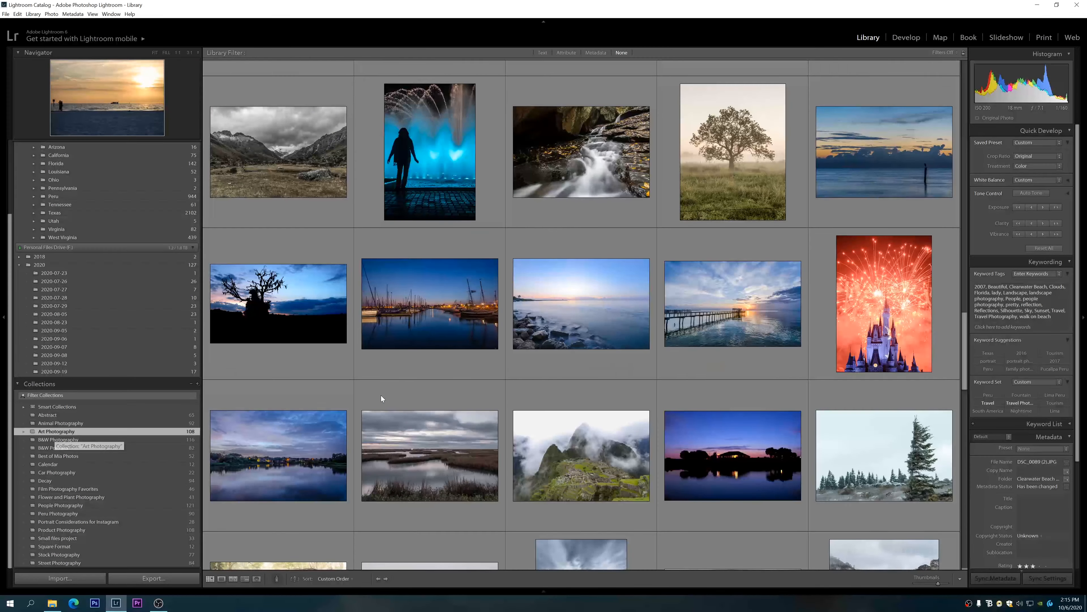
scroll(380, 396, "down", 10)
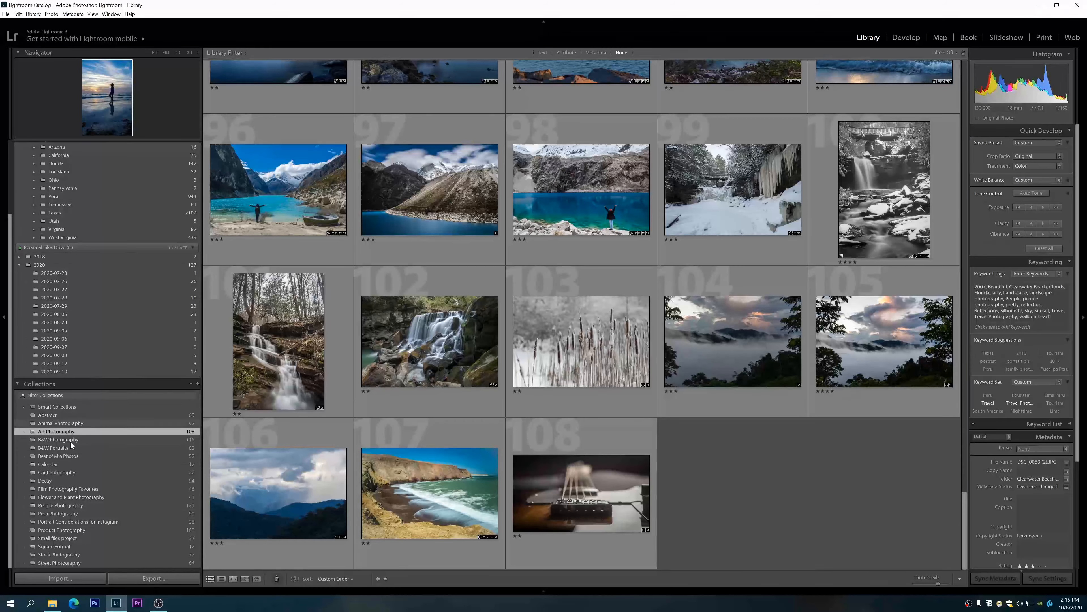
left_click(59, 439)
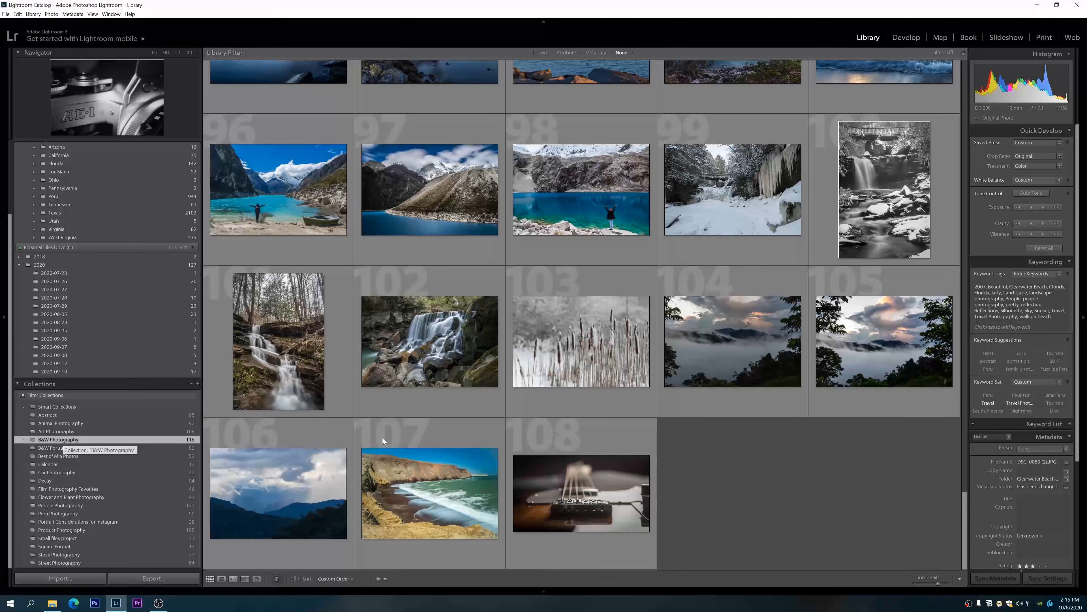